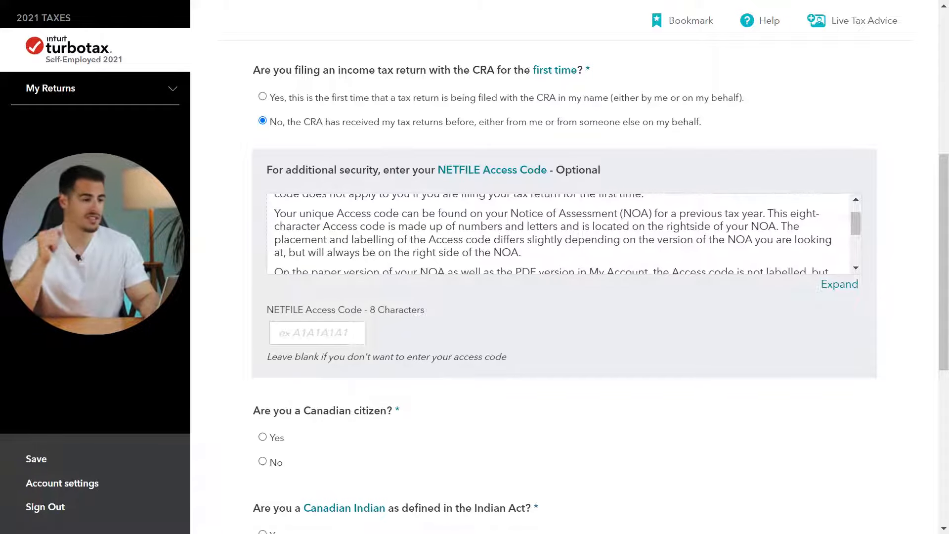
# - Review the CRA filing questions, contact info form, personal info summary and this year's tax changes
pyautogui.scroll(-7, 564, 267)
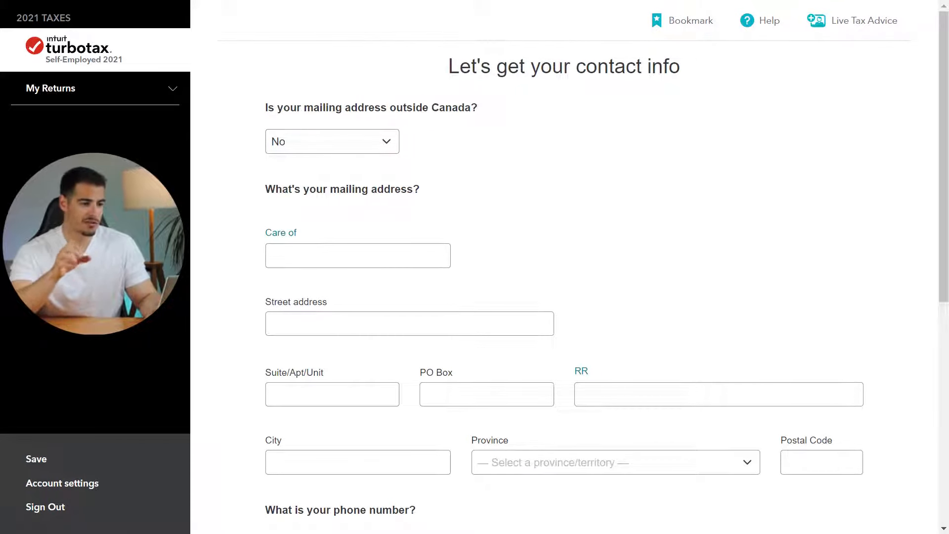
pyautogui.scroll(-6, 563, 277)
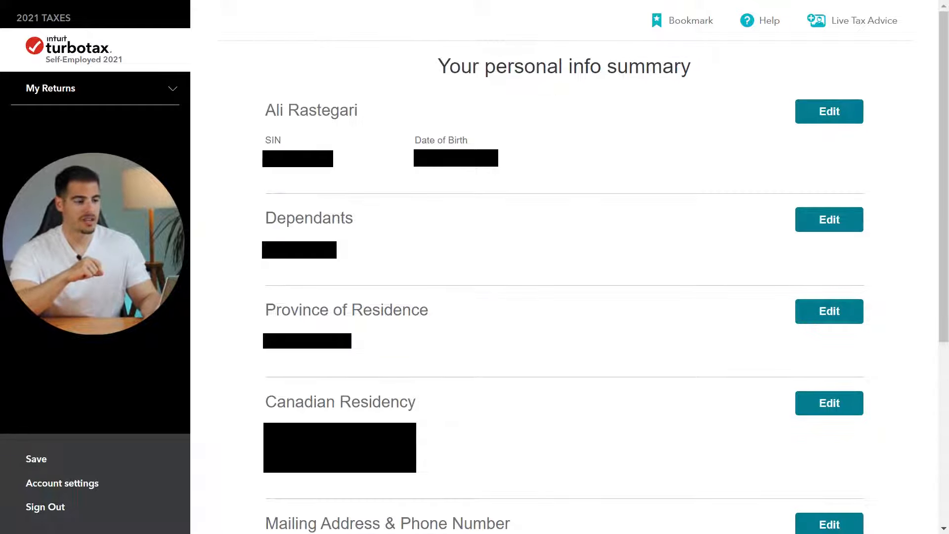
pyautogui.scroll(-5, 563, 277)
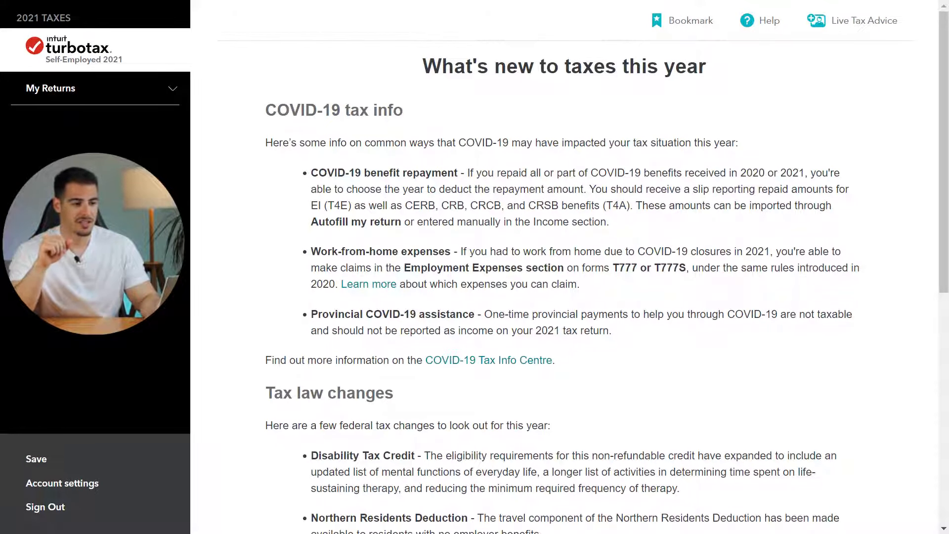
pyautogui.scroll(-6, 563, 277)
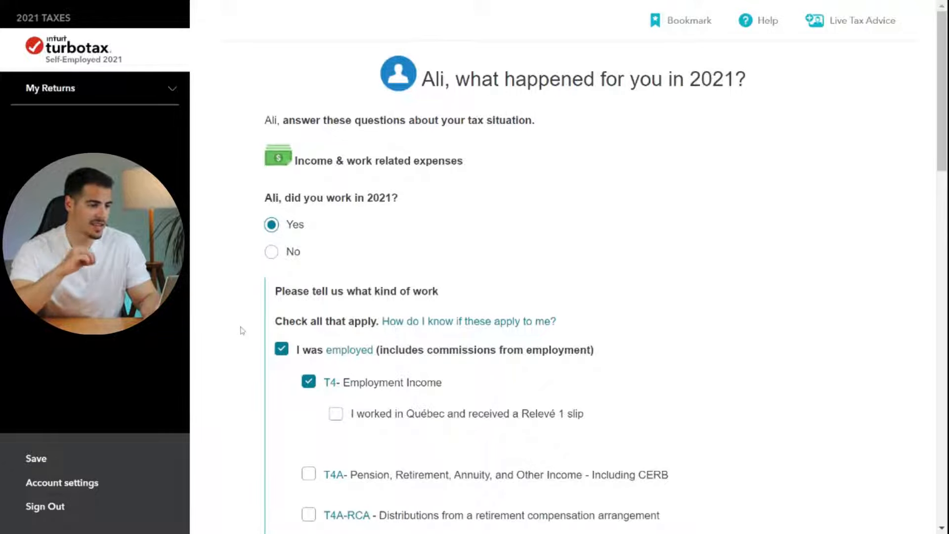
# - Review the 2021 employment, self-employment and other income answers, and continue to the registered savings and investments questions
pyautogui.scroll(-2, 242, 330)
pyautogui.scroll(-2, 242, 330)
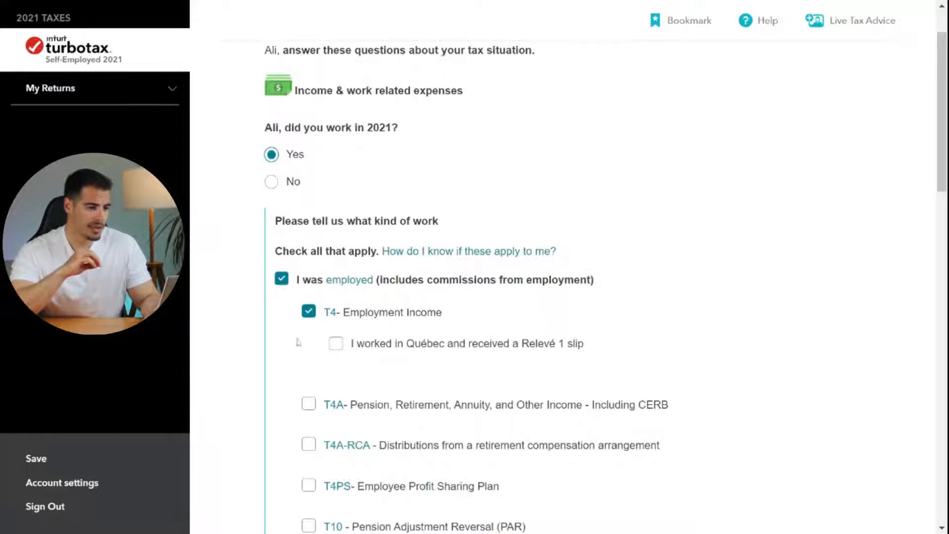
pyautogui.scroll(-3, 273, 360)
pyautogui.scroll(-5, 273, 360)
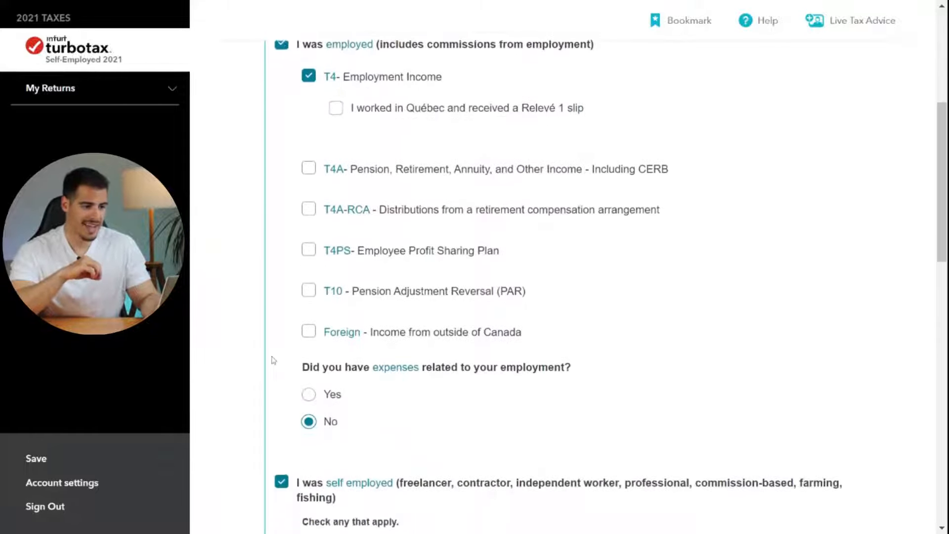
pyautogui.scroll(-3, 605, 286)
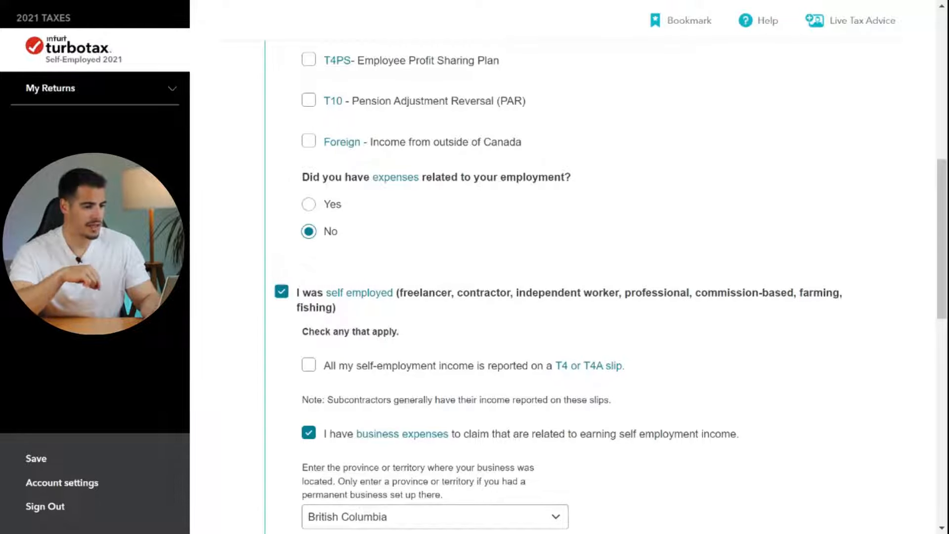
pyautogui.scroll(-5, 568, 287)
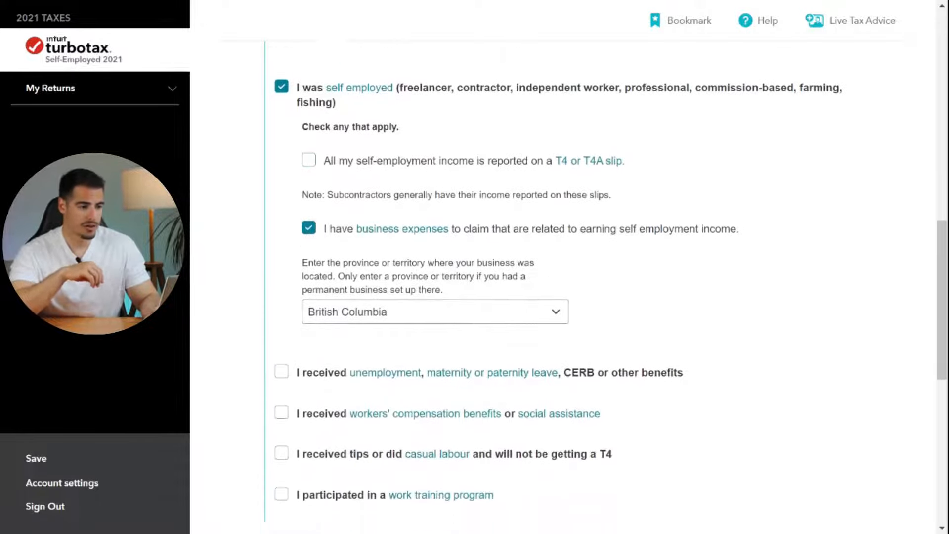
pyautogui.scroll(-8, 569, 286)
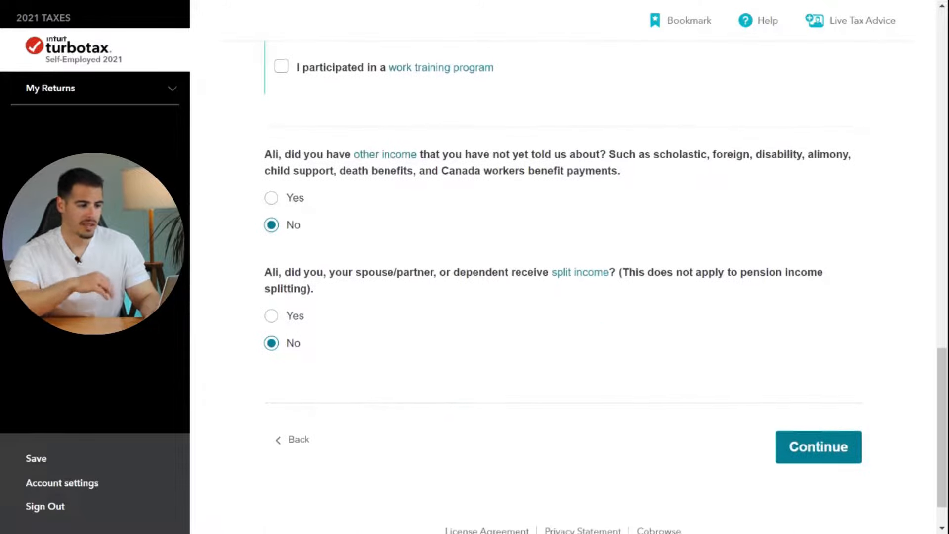
pyautogui.scroll(-2, 568, 286)
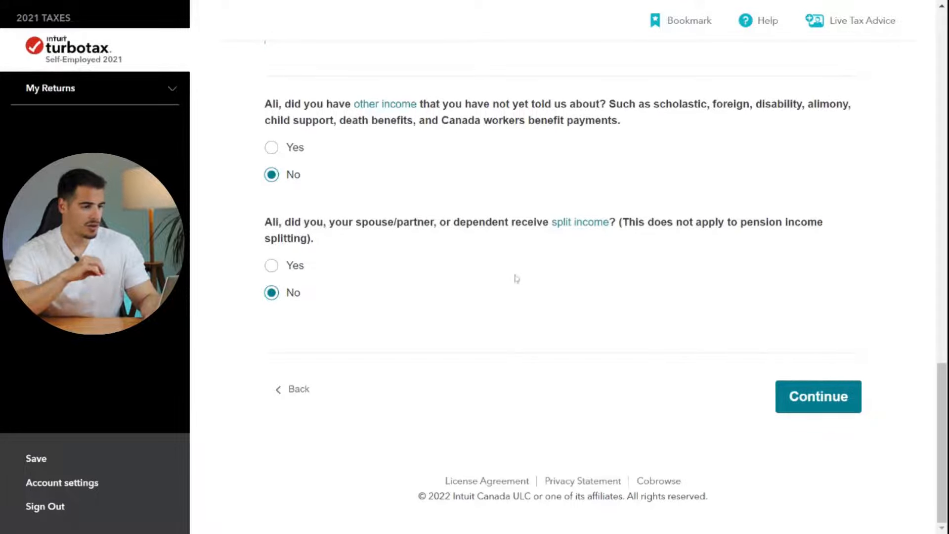
pyautogui.click(793, 396)
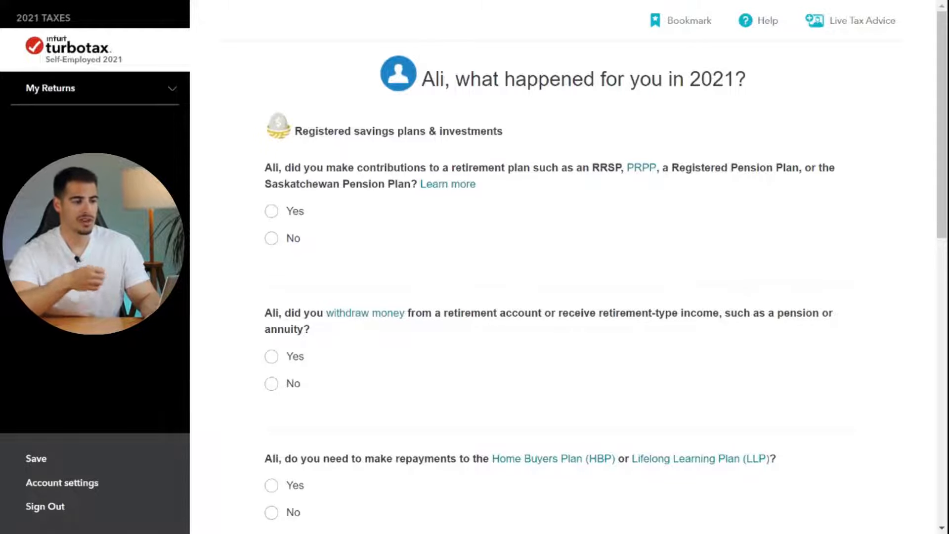
# - Answer No to retirement contributions, retirement withdrawals and HBP or LLP repayments, and Yes to having investment income
pyautogui.scroll(-1, 233, 174)
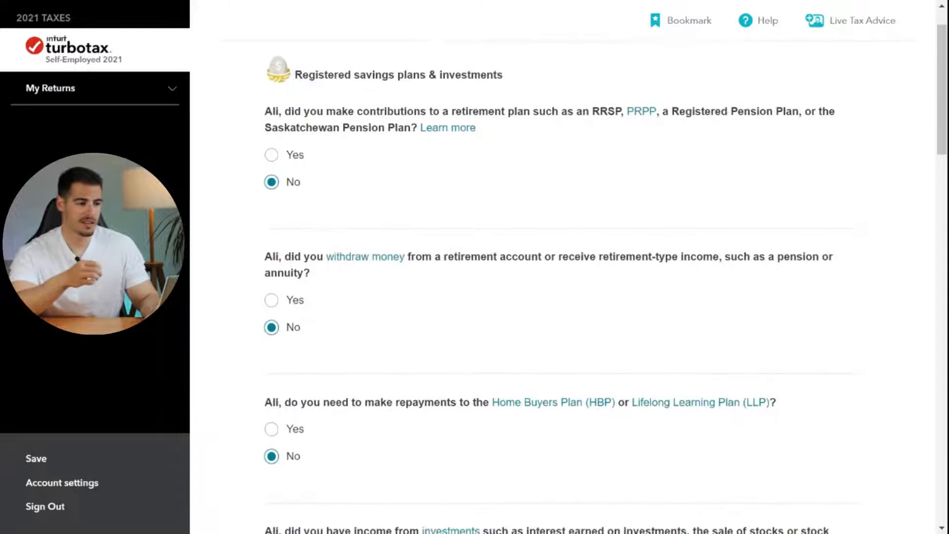
pyautogui.scroll(-2, 605, 279)
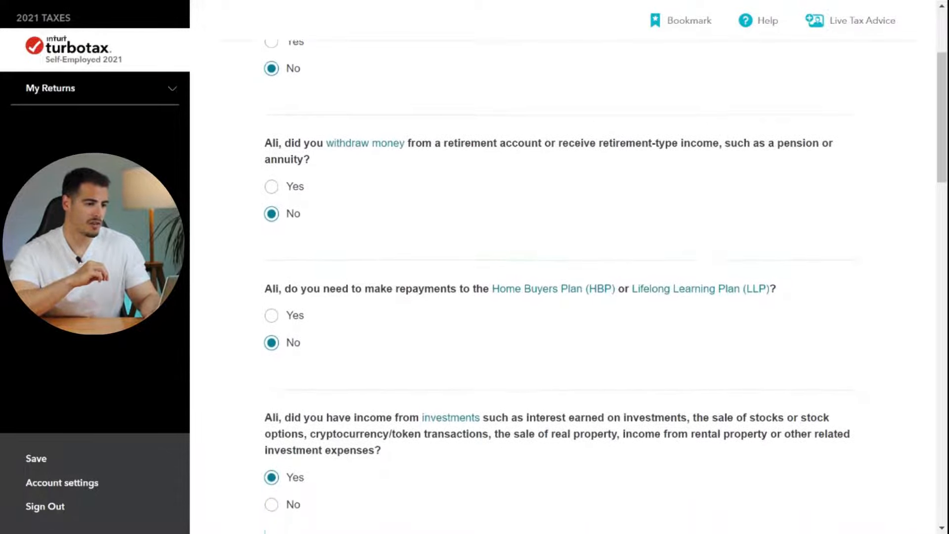
pyautogui.scroll(-2, 605, 283)
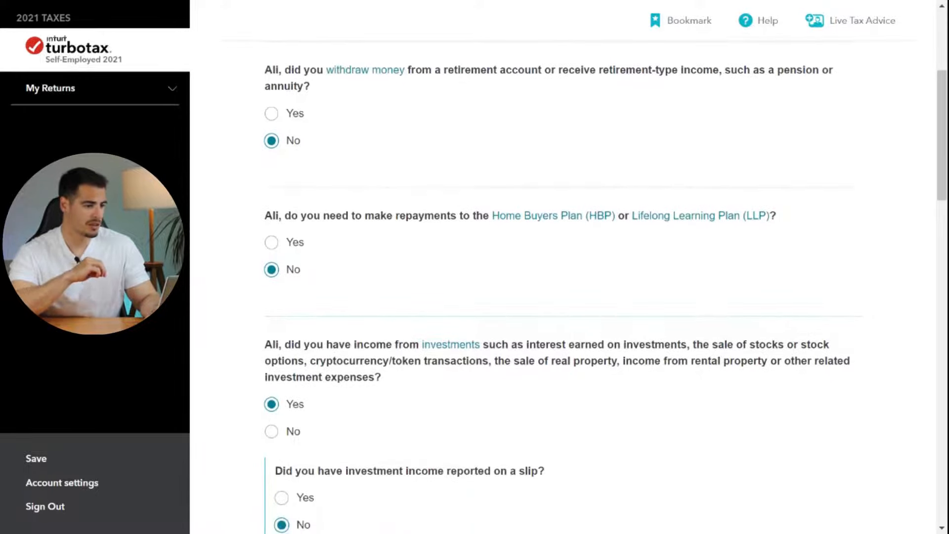
pyautogui.scroll(-2, 605, 285)
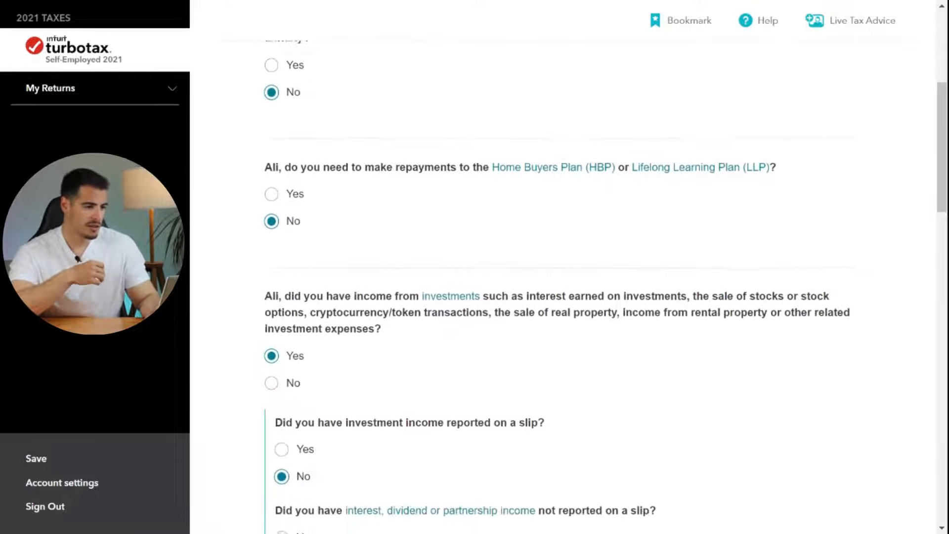
pyautogui.scroll(-2, 605, 284)
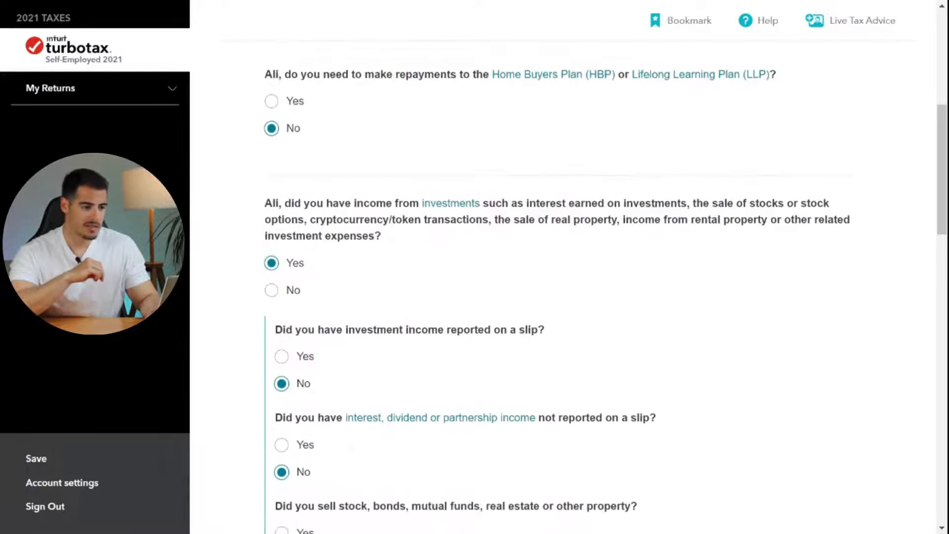
# - Examine the investment follow-up answers on income slips, property sales and virtual currency purchases or sales
pyautogui.scroll(-2, 605, 285)
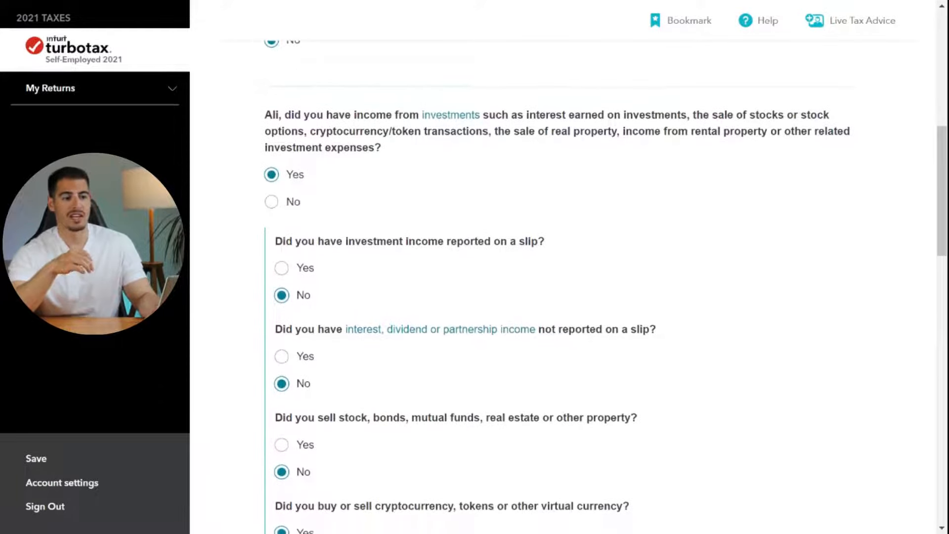
pyautogui.scroll(-1, 605, 284)
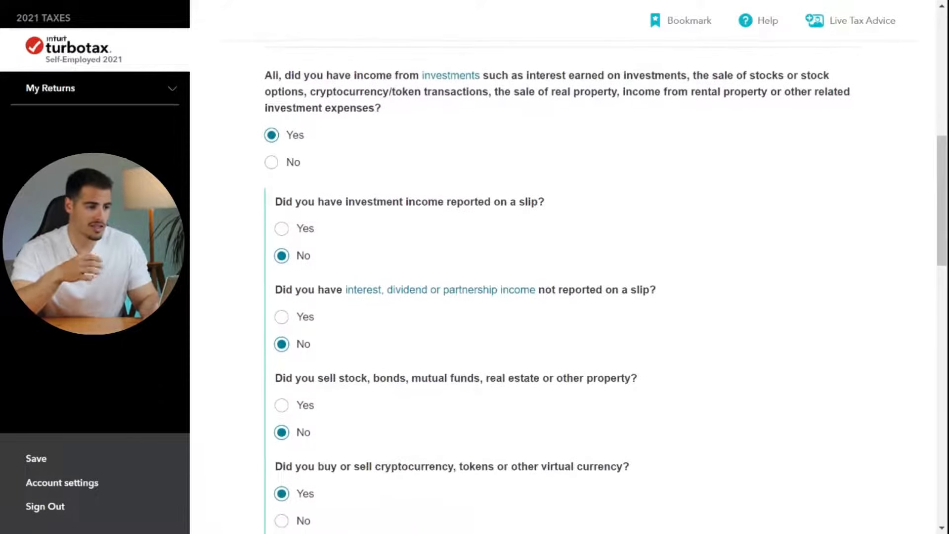
pyautogui.scroll(-2, 605, 285)
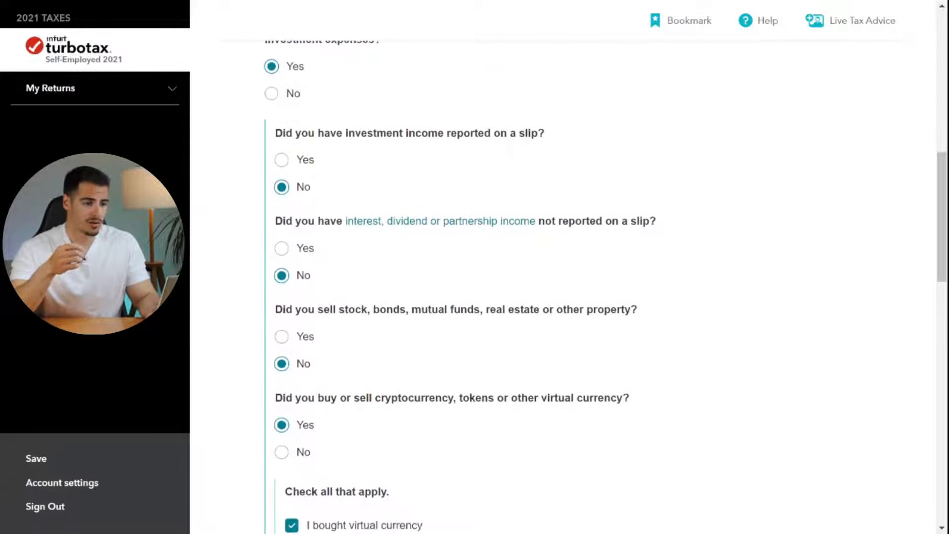
pyautogui.scroll(-2, 605, 285)
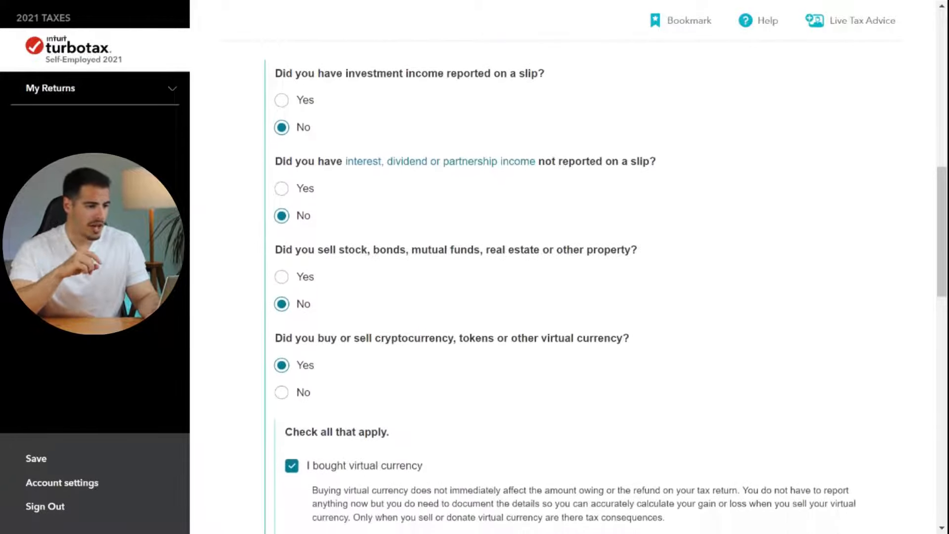
pyautogui.scroll(-2, 605, 285)
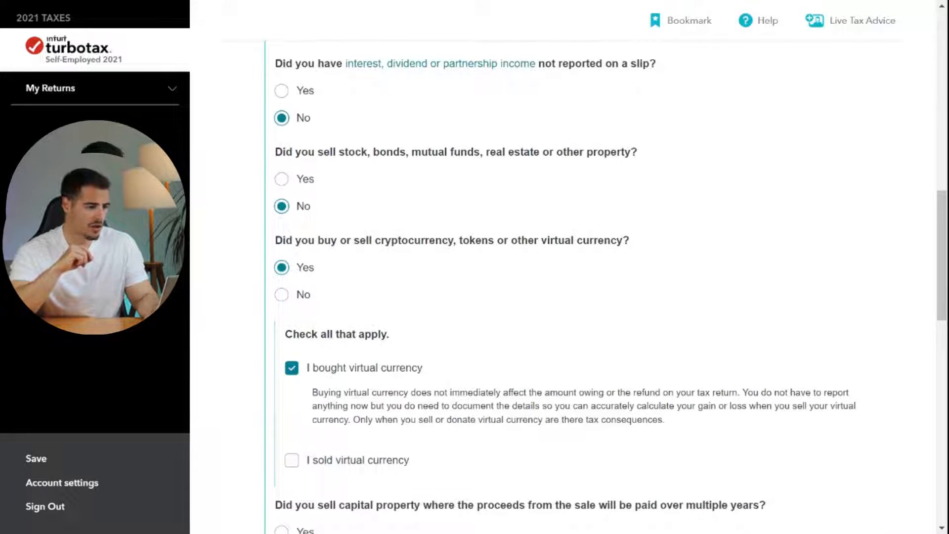
pyautogui.scroll(-3, 568, 277)
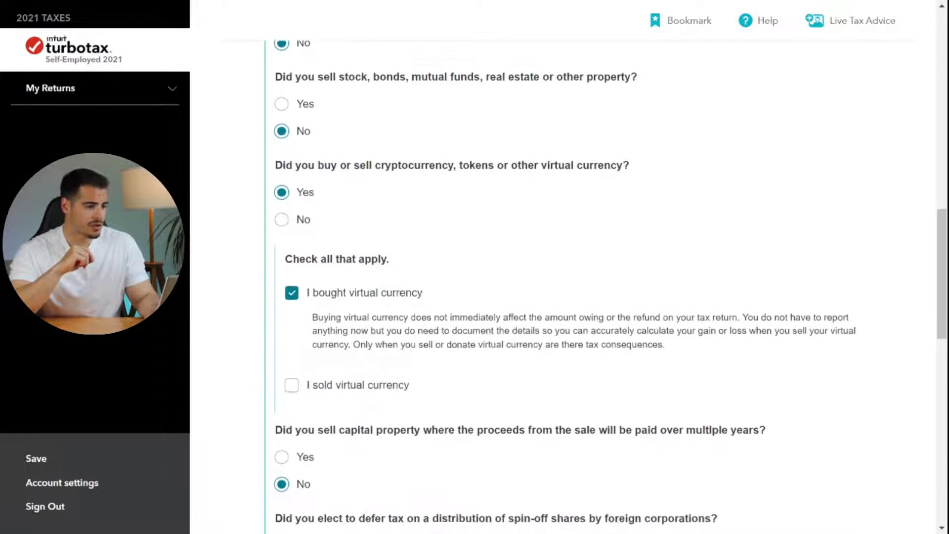
pyautogui.scroll(-3, 568, 277)
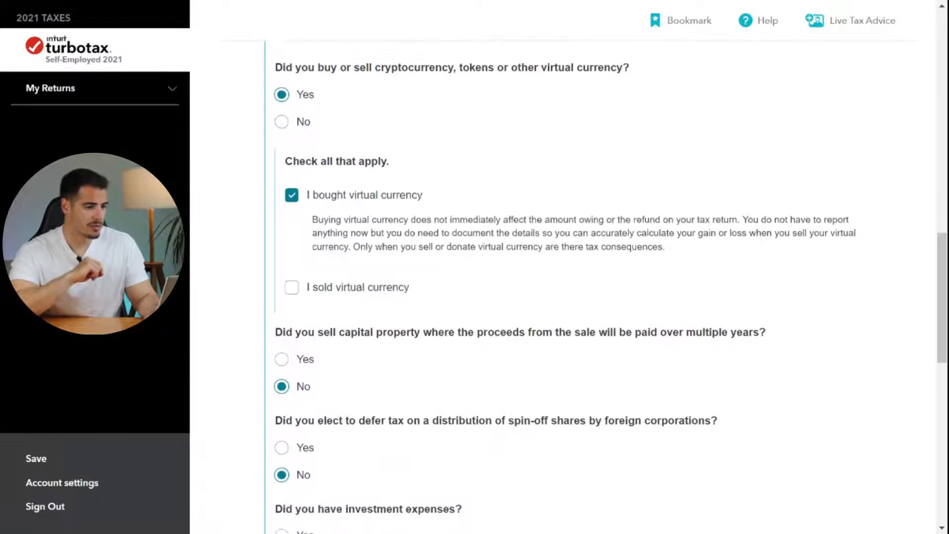
pyautogui.scroll(-3, 568, 277)
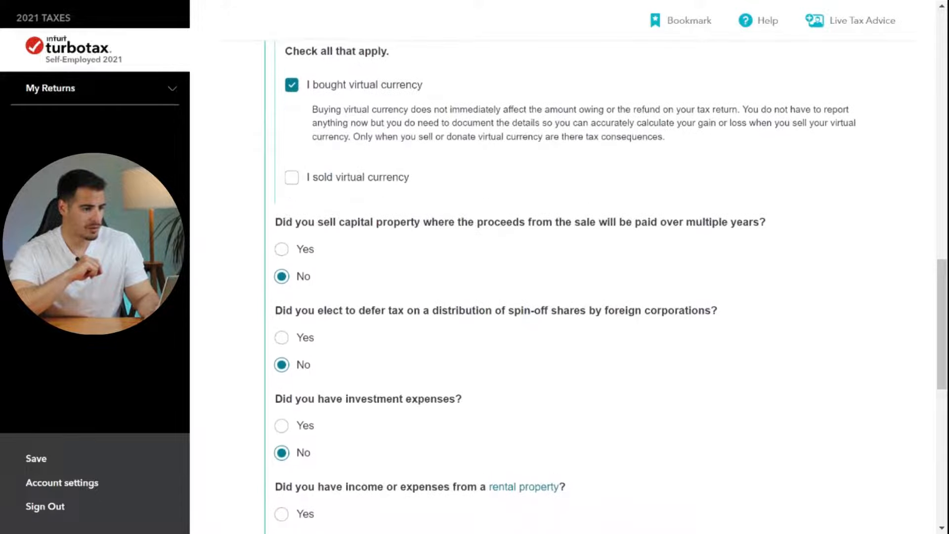
# - Check the investment expense and rental property answers, leave the financial health accounts unselected, and continue to the student and home questions
pyautogui.scroll(-4, 568, 277)
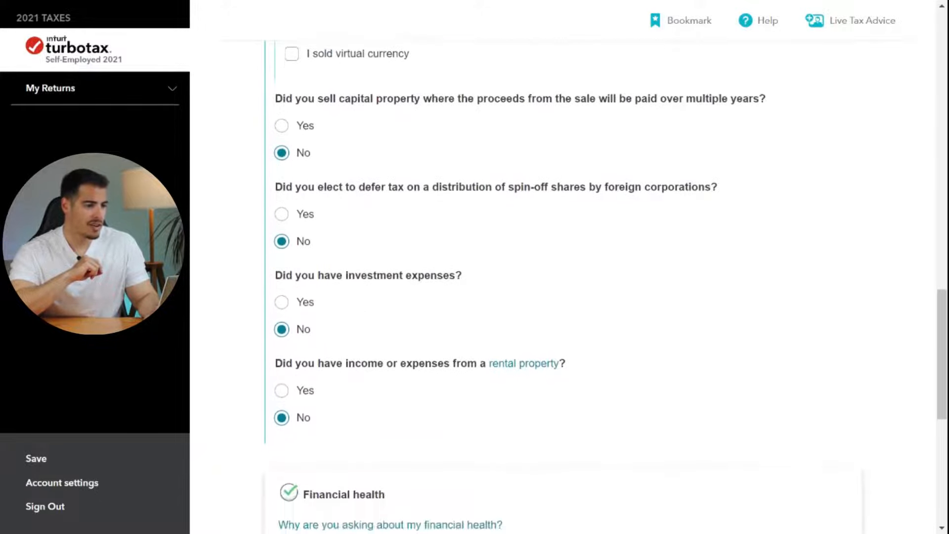
pyautogui.scroll(-1, 569, 277)
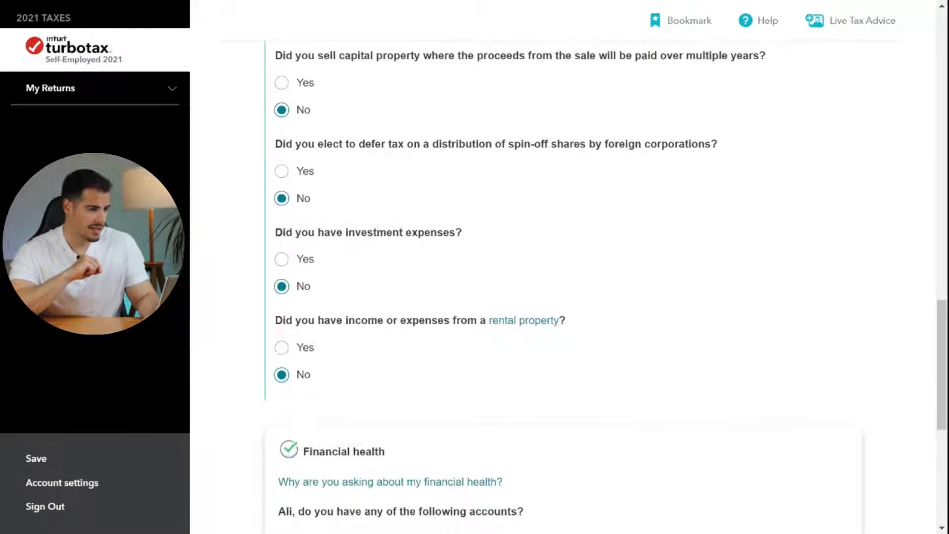
pyautogui.scroll(-3, 568, 277)
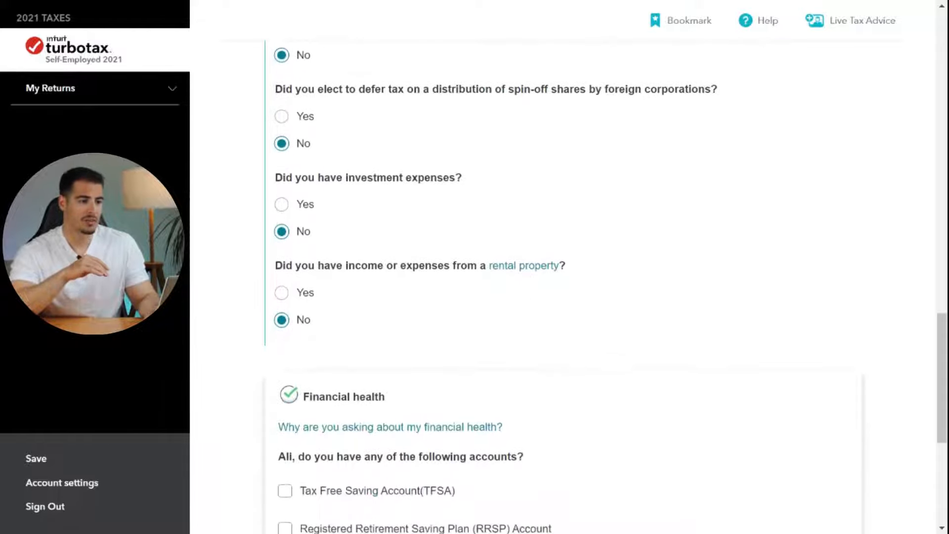
pyautogui.scroll(-4, 569, 277)
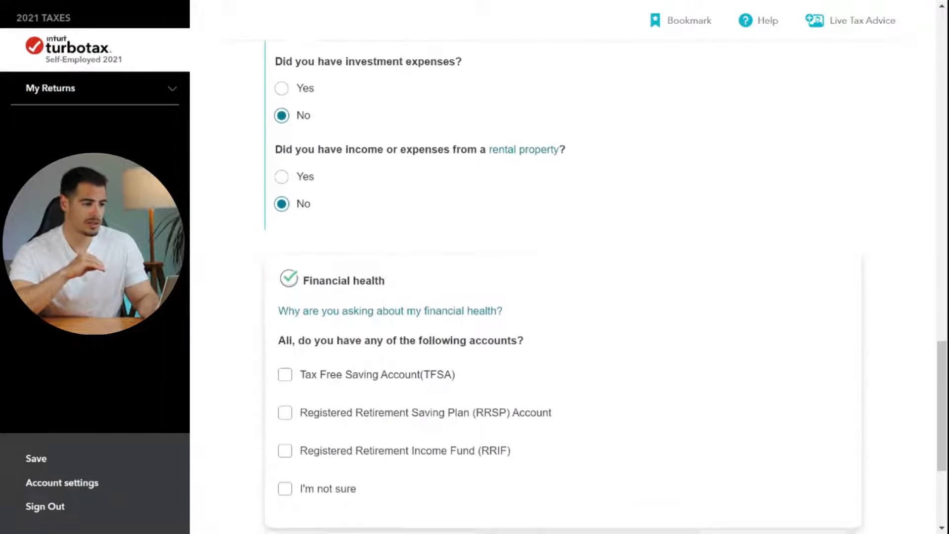
pyautogui.scroll(-1, 569, 277)
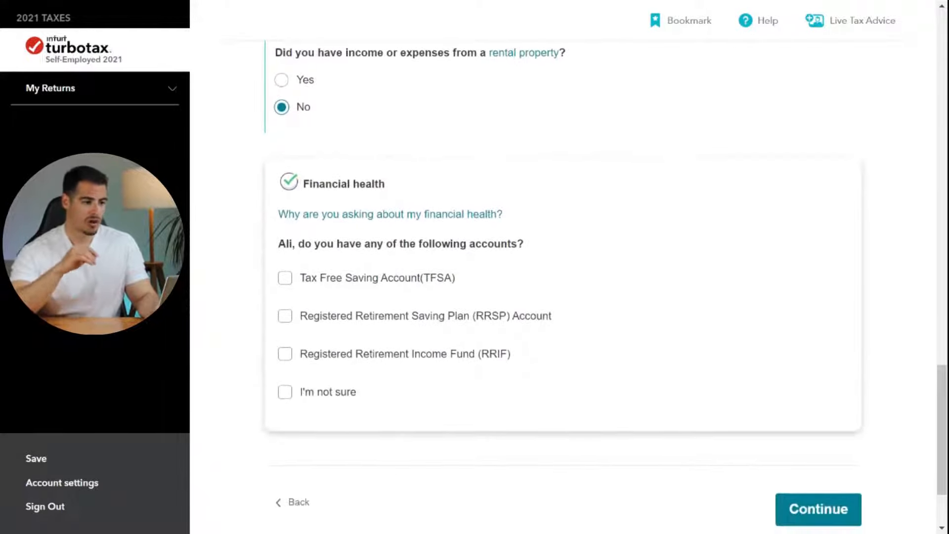
pyautogui.scroll(-1, 569, 277)
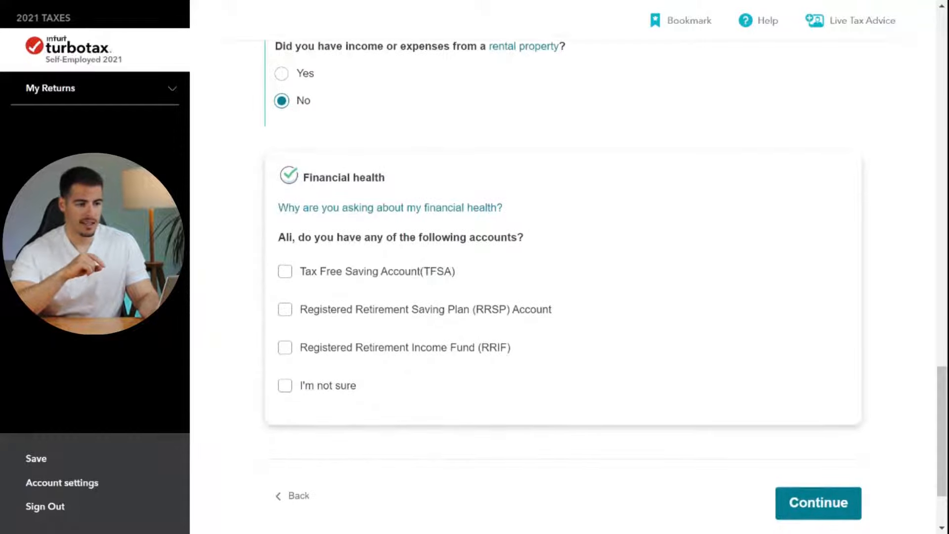
pyautogui.click(793, 503)
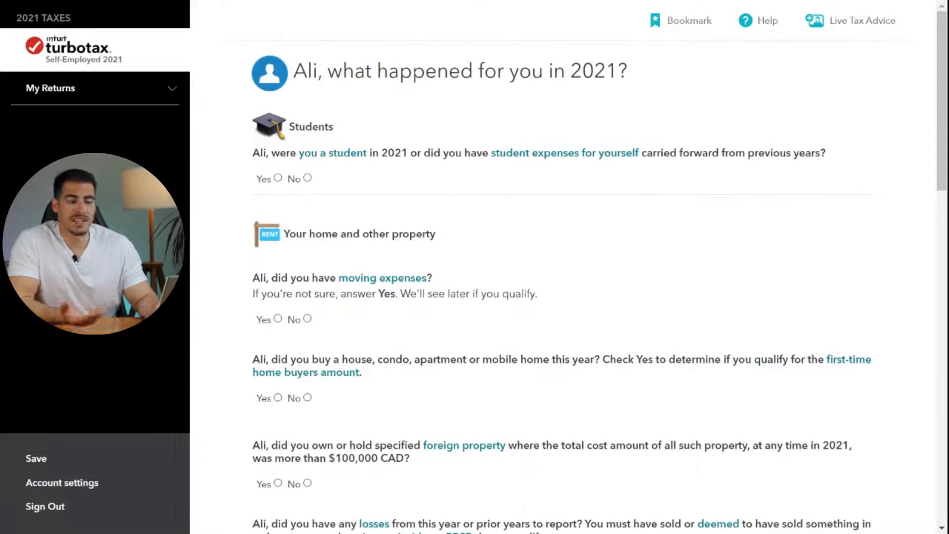
# - Answer Yes to being a student with T2202 or TL11 tuition fees, and No to moving expenses, home purchase and foreign property
pyautogui.click(278, 178)
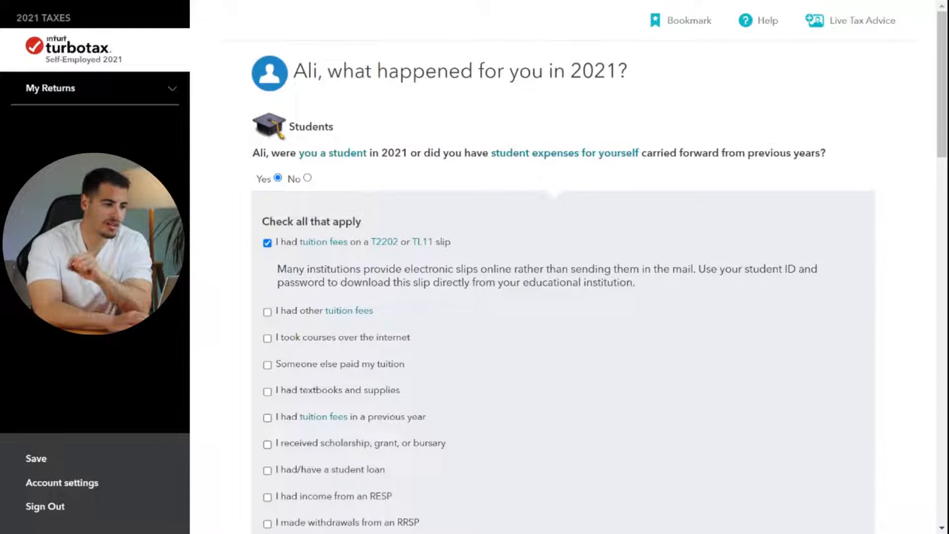
pyautogui.scroll(-4, 223, 179)
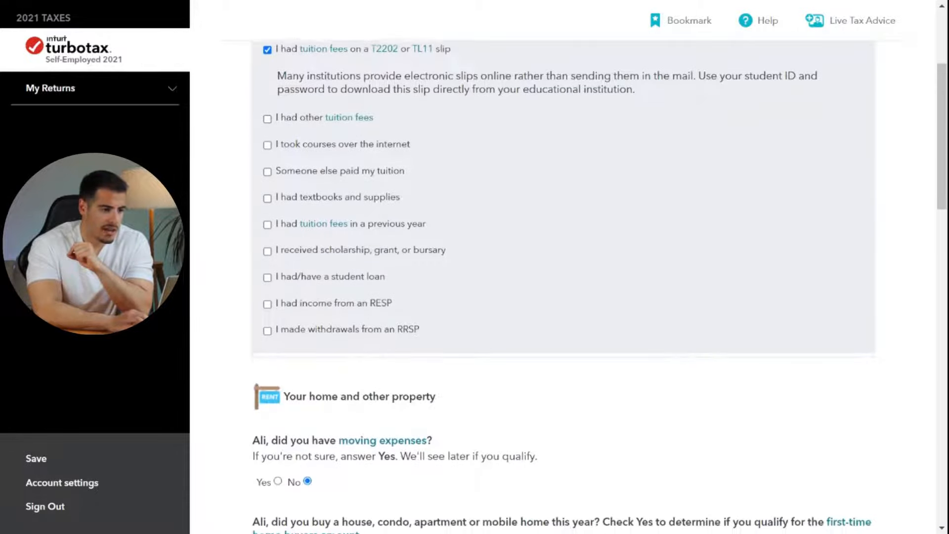
pyautogui.scroll(-2, 223, 179)
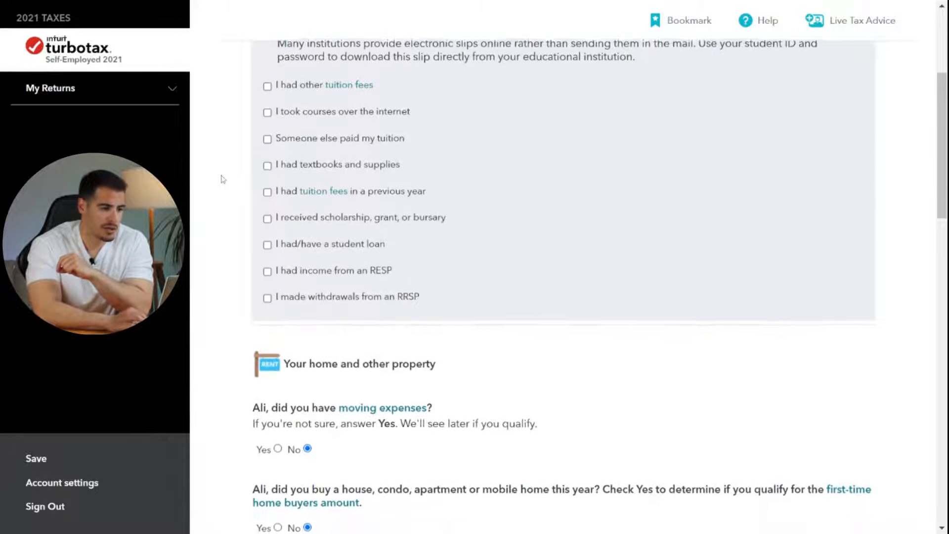
pyautogui.scroll(-3, 599, 287)
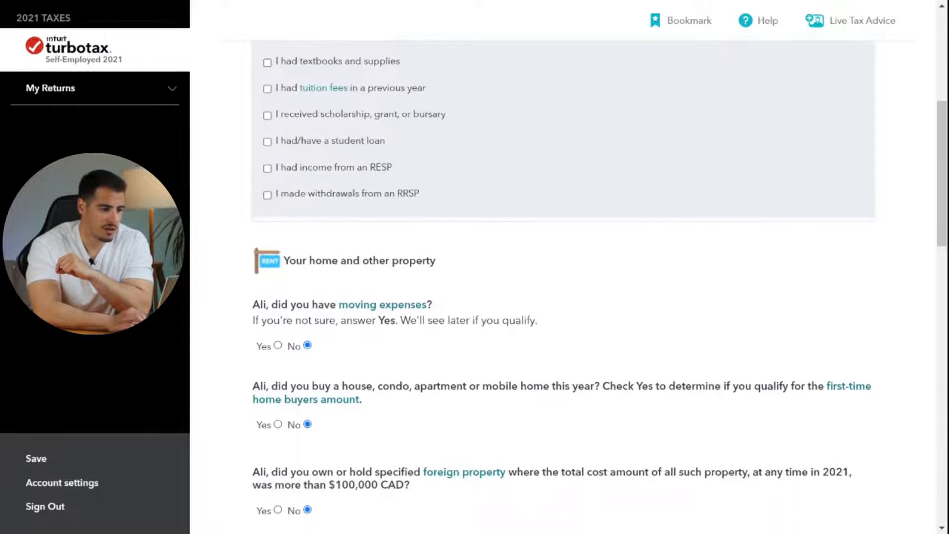
# - Go through the remaining home, property, credits and deductions questions with No answers, then submit them and accept the tax profile summary
pyautogui.scroll(-3, 227, 153)
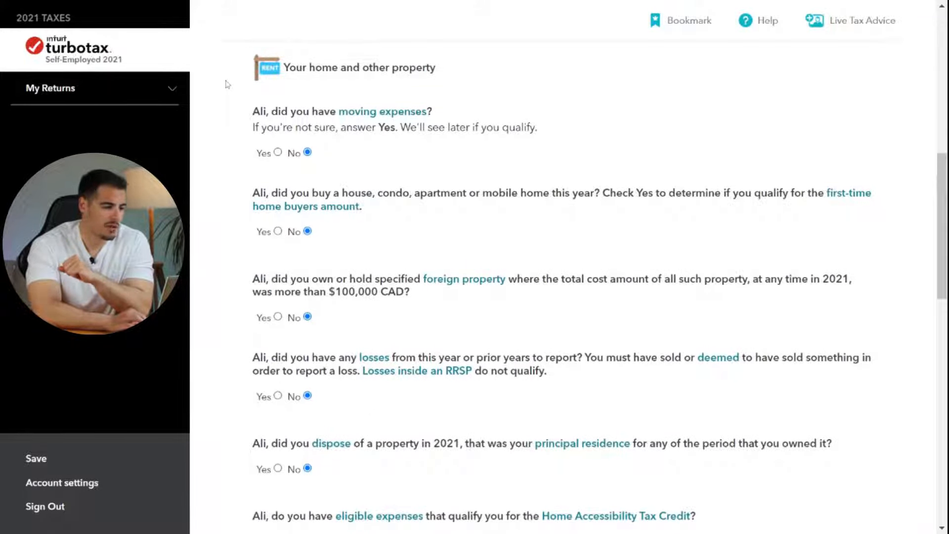
pyautogui.scroll(-2, 227, 84)
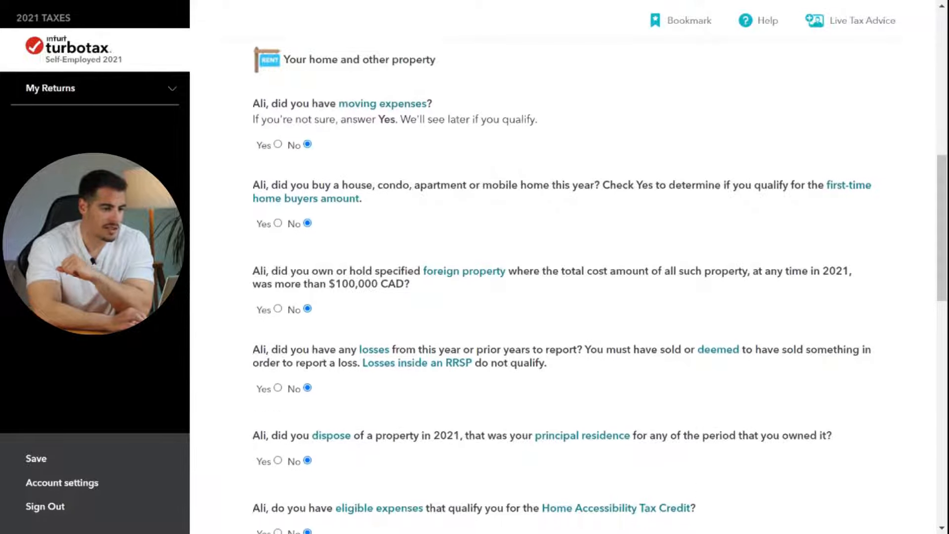
pyautogui.scroll(-2, 599, 286)
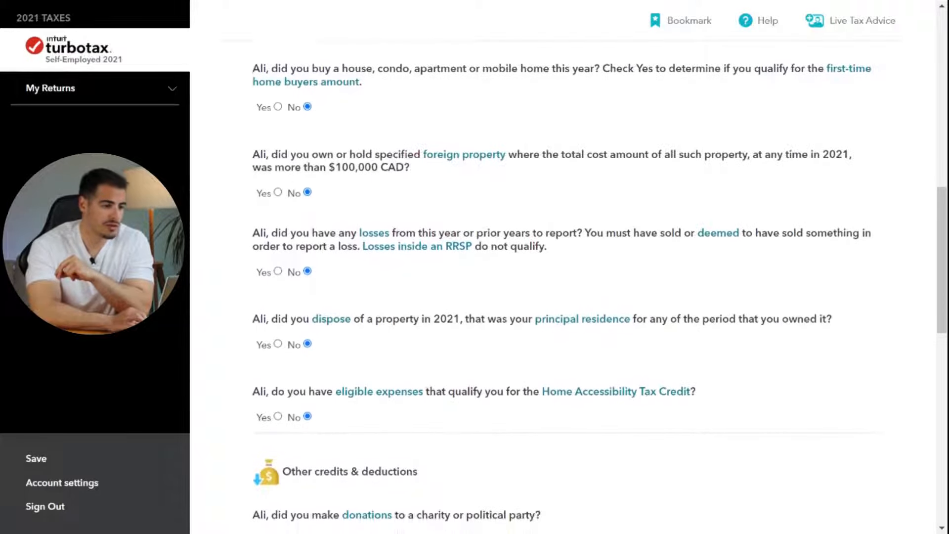
pyautogui.scroll(-2, 599, 287)
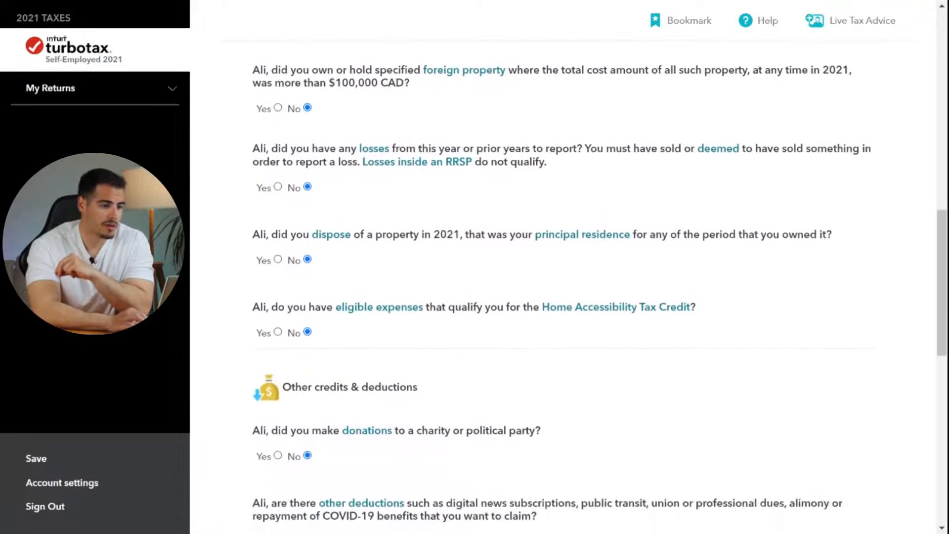
pyautogui.scroll(-2, 599, 286)
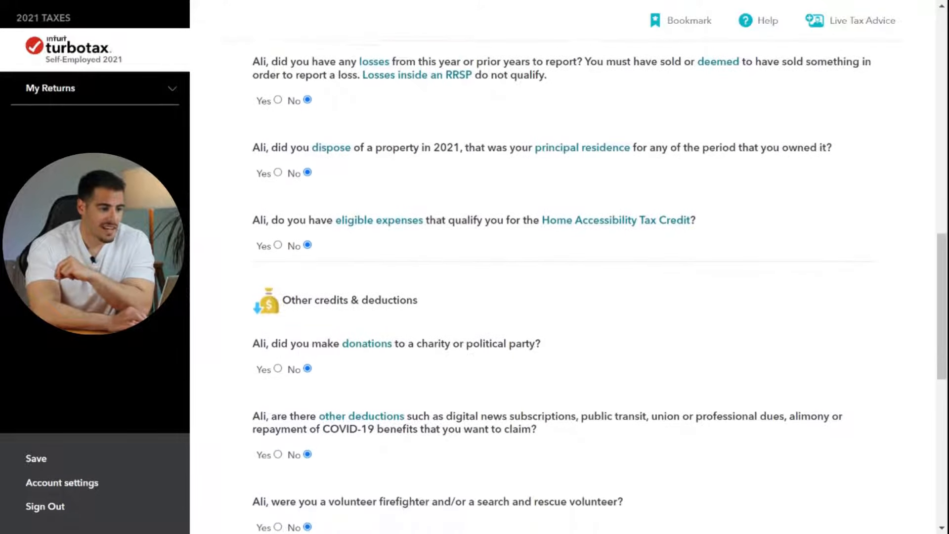
pyautogui.scroll(-3, 599, 286)
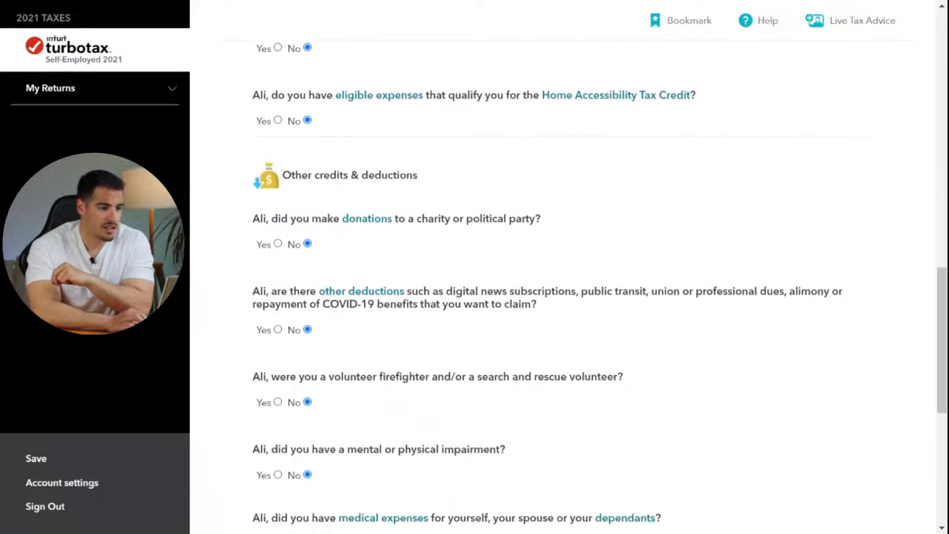
pyautogui.scroll(-2, 599, 287)
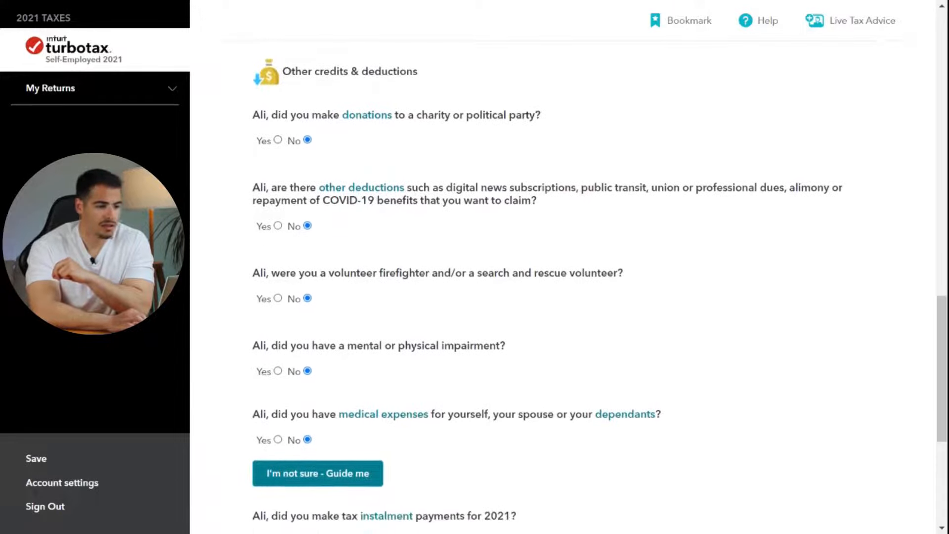
pyautogui.scroll(-2, 599, 286)
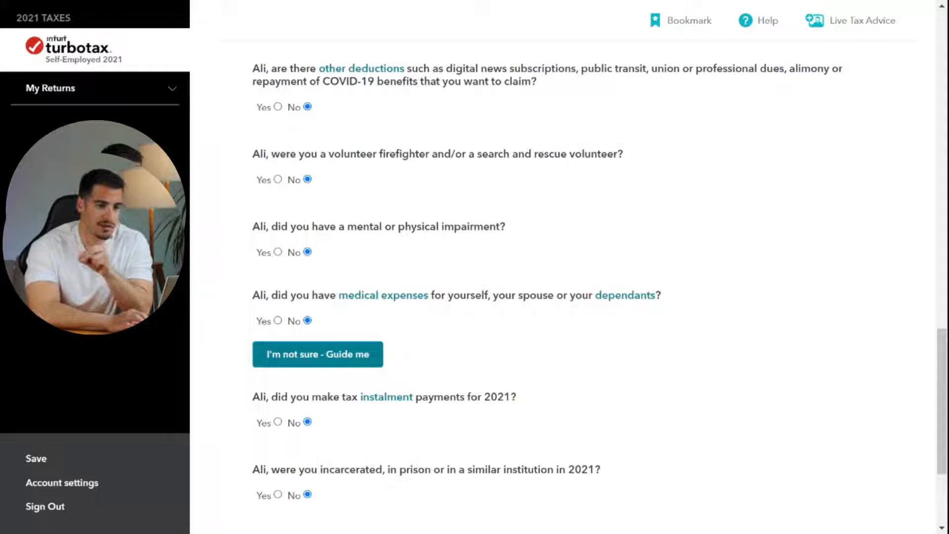
pyautogui.scroll(-1, 599, 276)
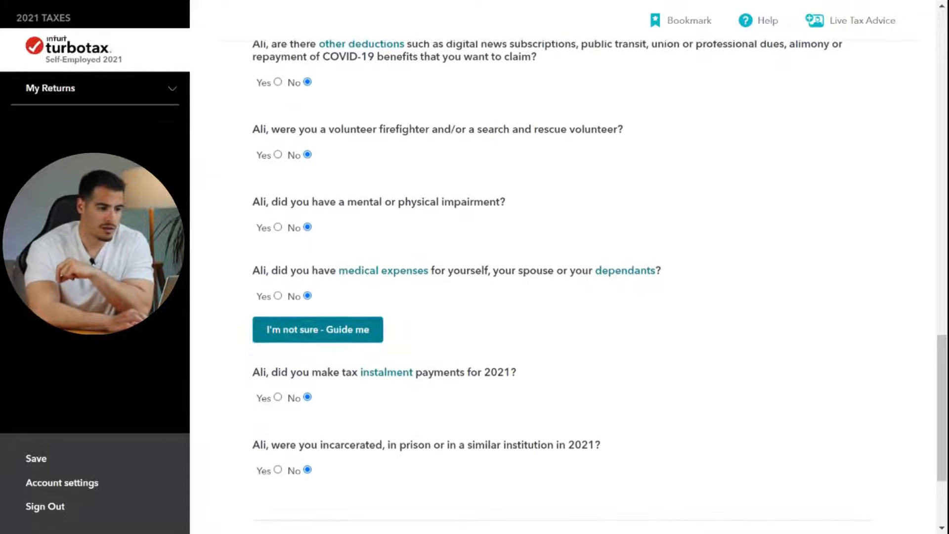
pyautogui.scroll(-3, 600, 275)
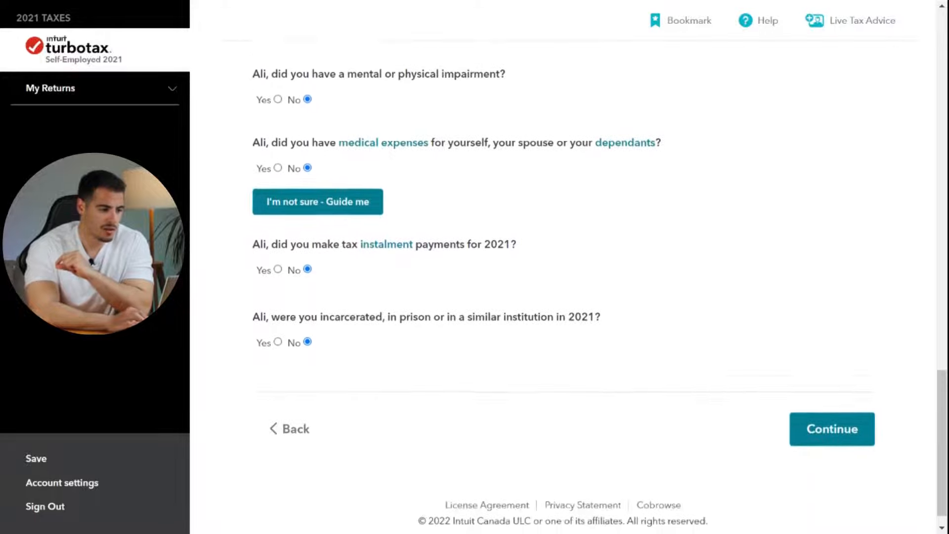
pyautogui.click(806, 416)
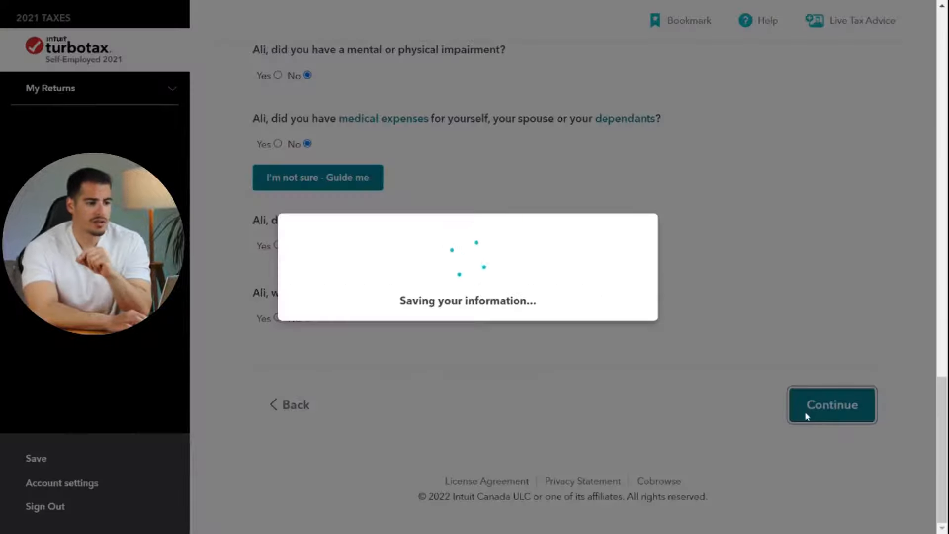
pyautogui.scroll(-5, 796, 415)
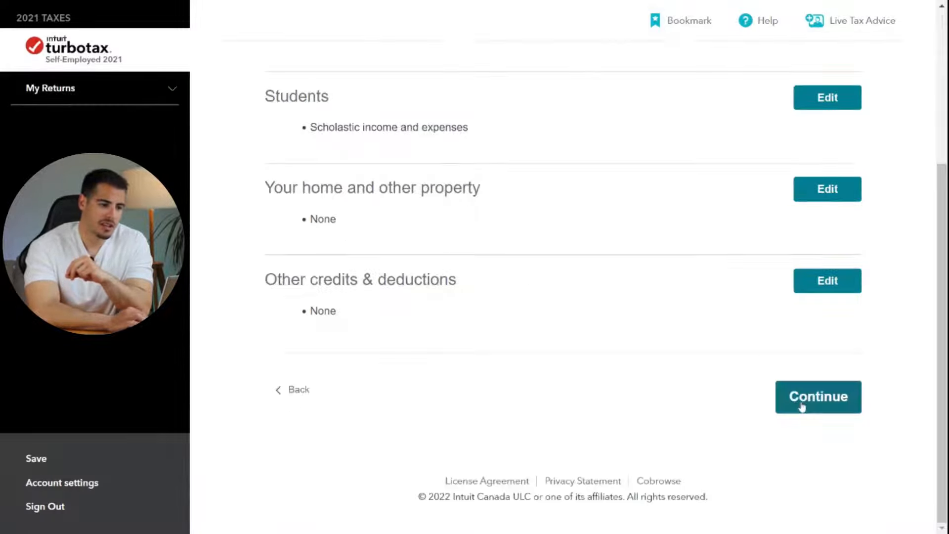
pyautogui.click(800, 400)
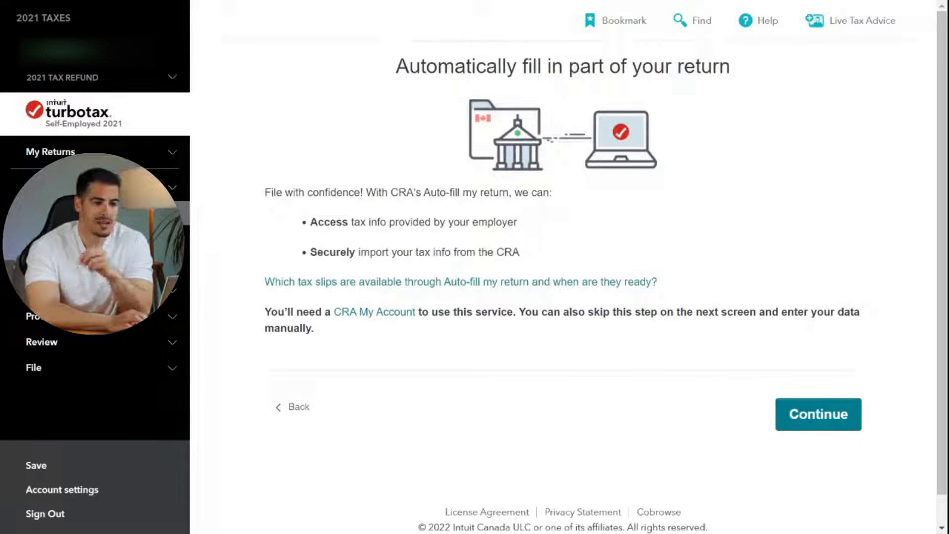
# - Import the available tax info from the CRA with Auto-fill my return, and proceed to the remaining tax info
pyautogui.click(811, 417)
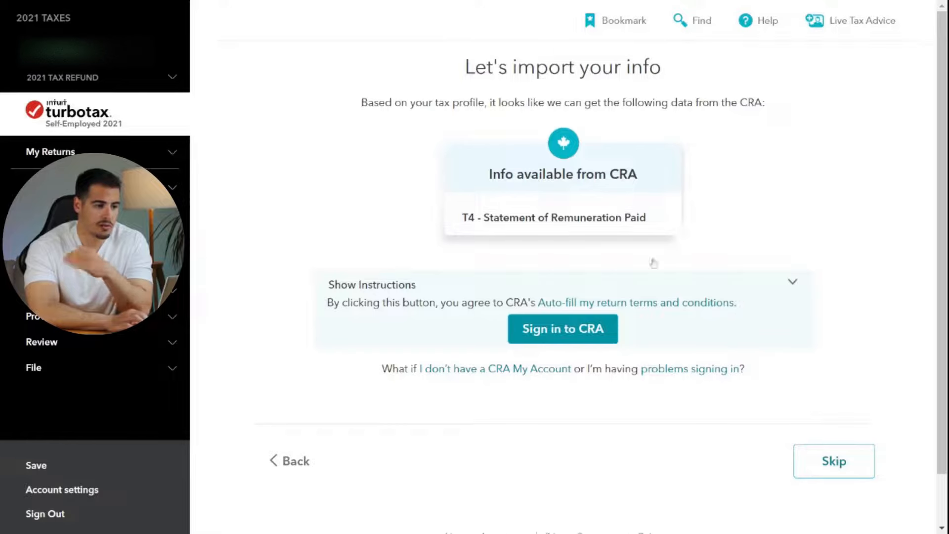
pyautogui.click(565, 329)
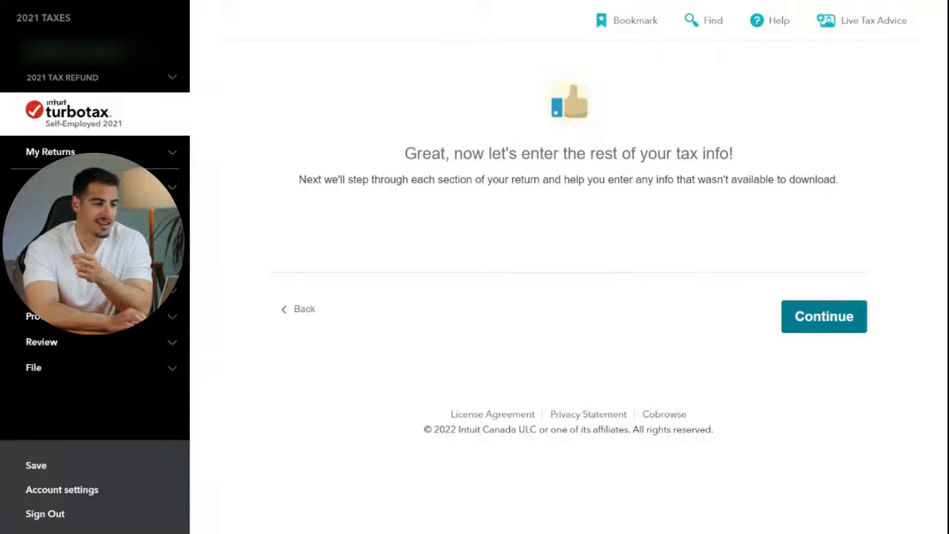
pyautogui.click(816, 323)
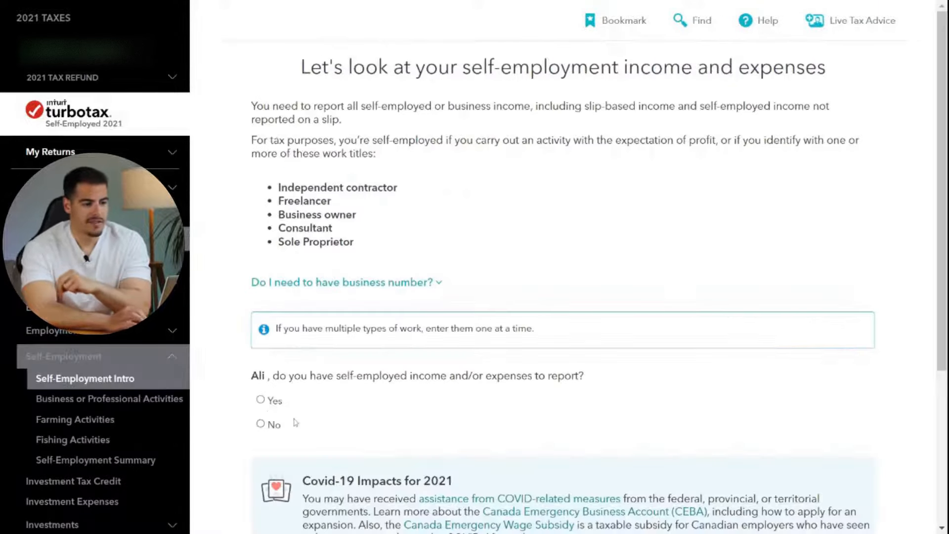
# - Answer Yes to having self-employed income or expenses, choose Business (Goods sold) as the work category, and continue past the checklist
pyautogui.click(261, 399)
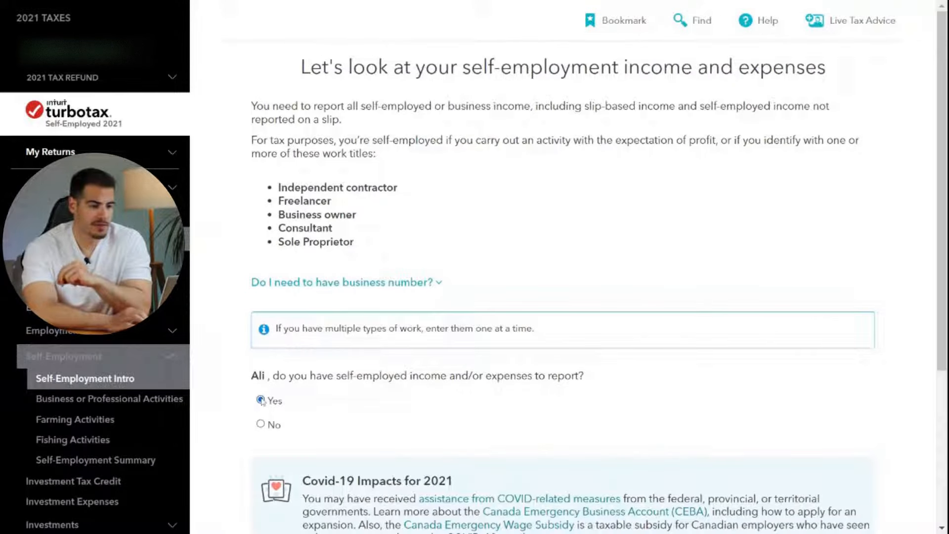
pyautogui.scroll(-3, 692, 445)
pyautogui.click(833, 491)
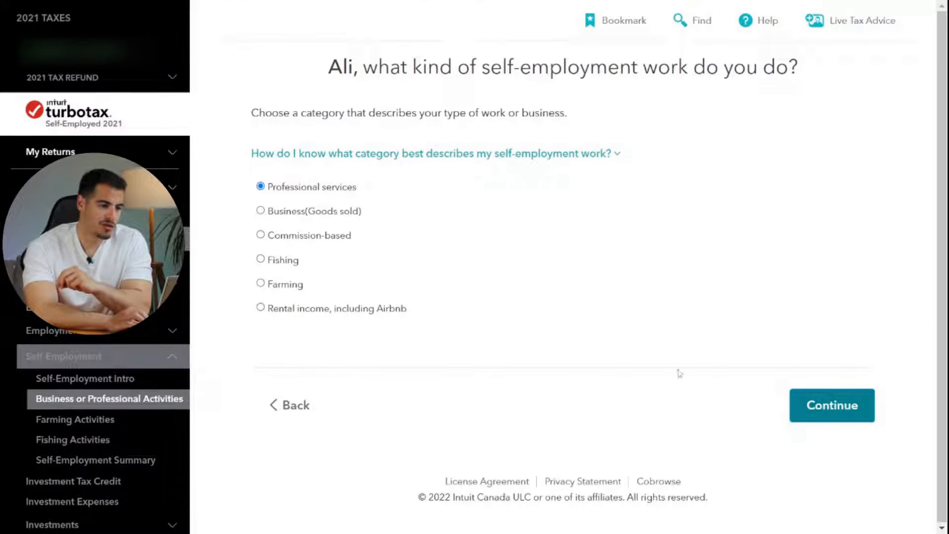
pyautogui.click(291, 213)
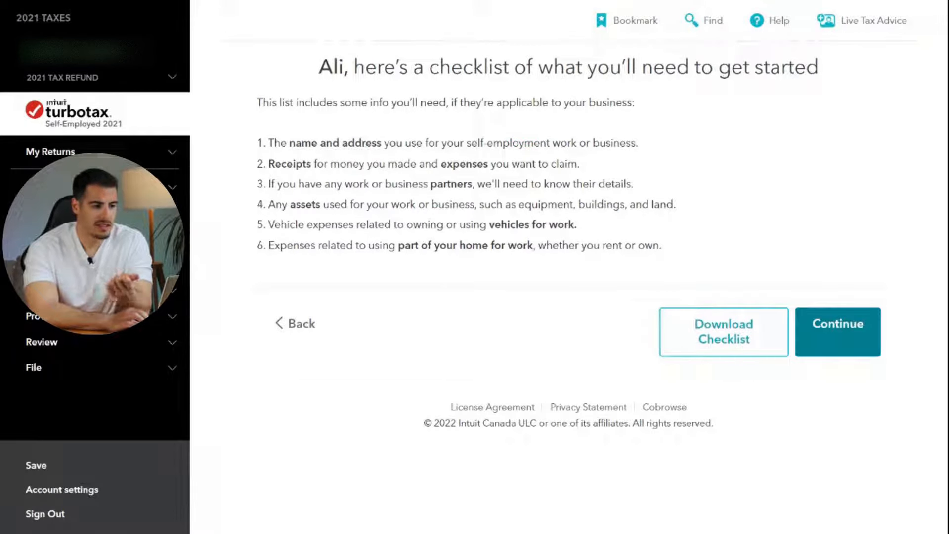
pyautogui.click(843, 335)
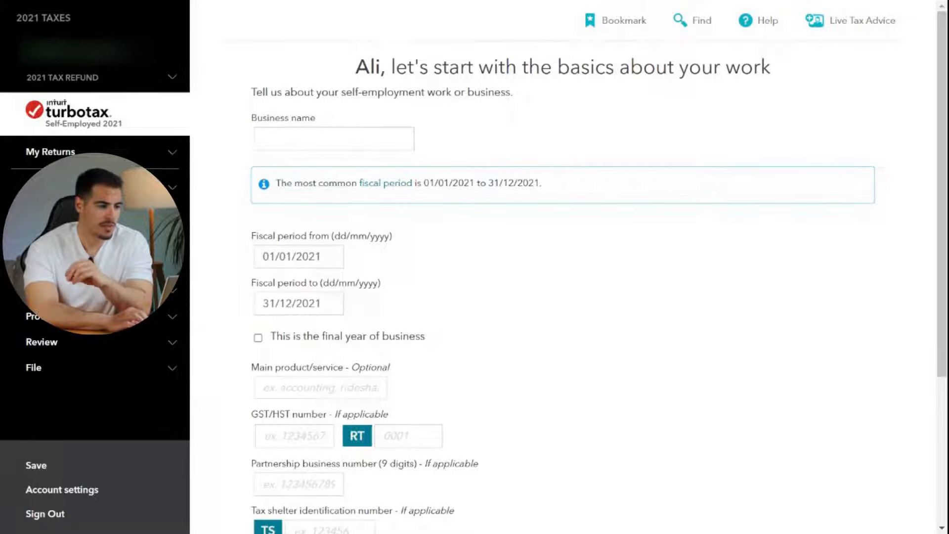
# - Submit the business basics with fiscal period 01/01/2021 to 31/12/2021, and mark the business as earning income from websites and/or web pages
pyautogui.scroll(-2, 439, 310)
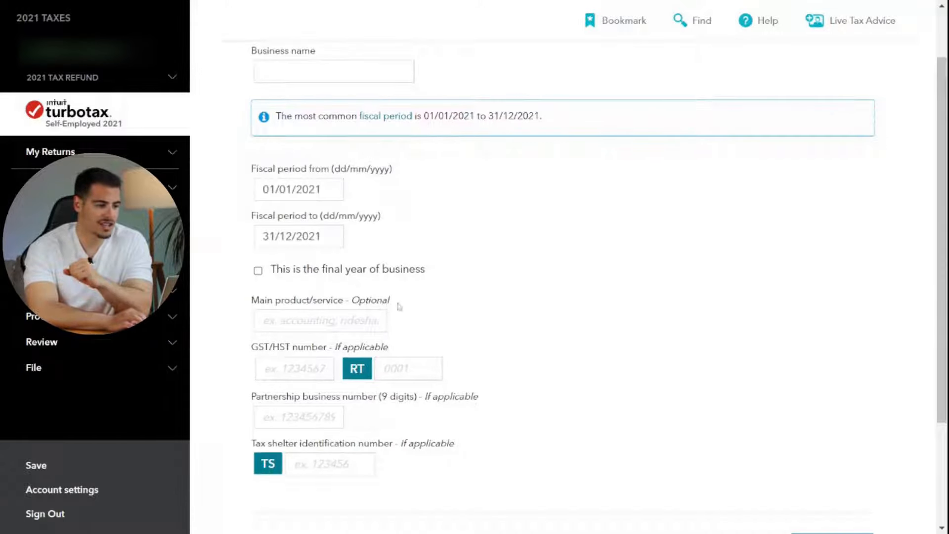
pyautogui.scroll(-1, 485, 379)
pyautogui.scroll(-1, 487, 378)
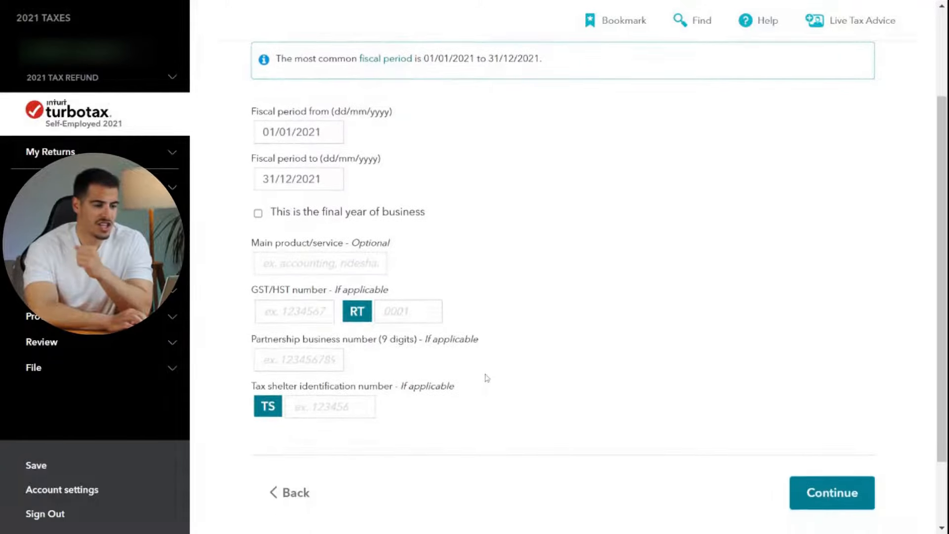
pyautogui.scroll(-2, 599, 275)
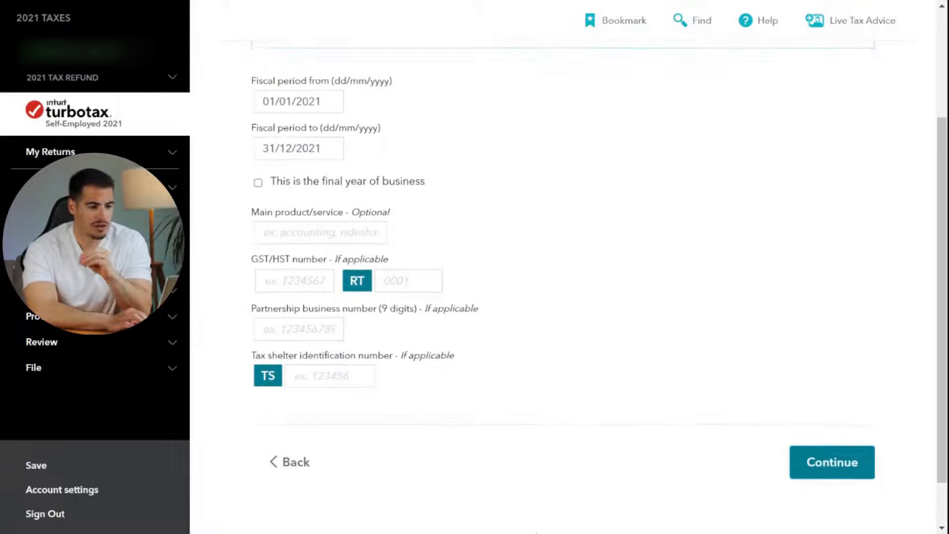
pyautogui.click(835, 432)
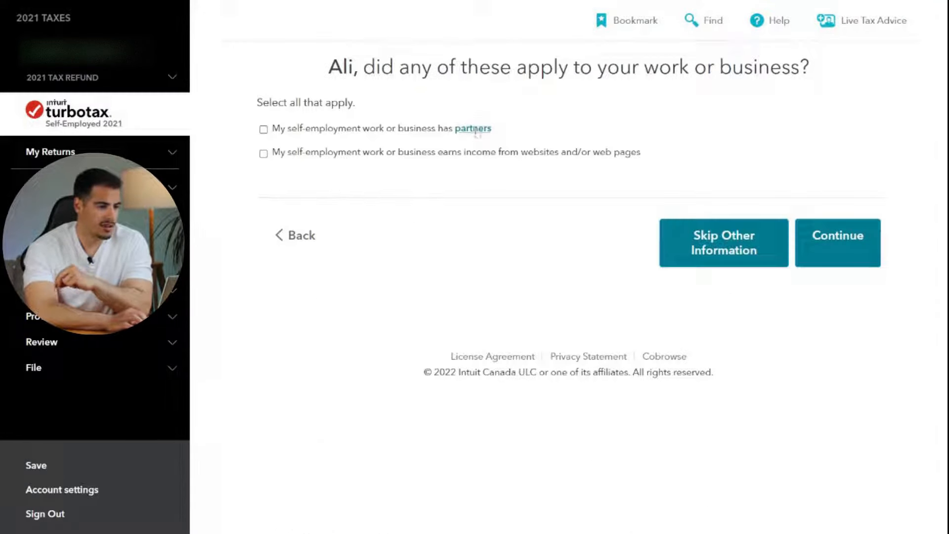
pyautogui.click(375, 155)
pyautogui.click(830, 244)
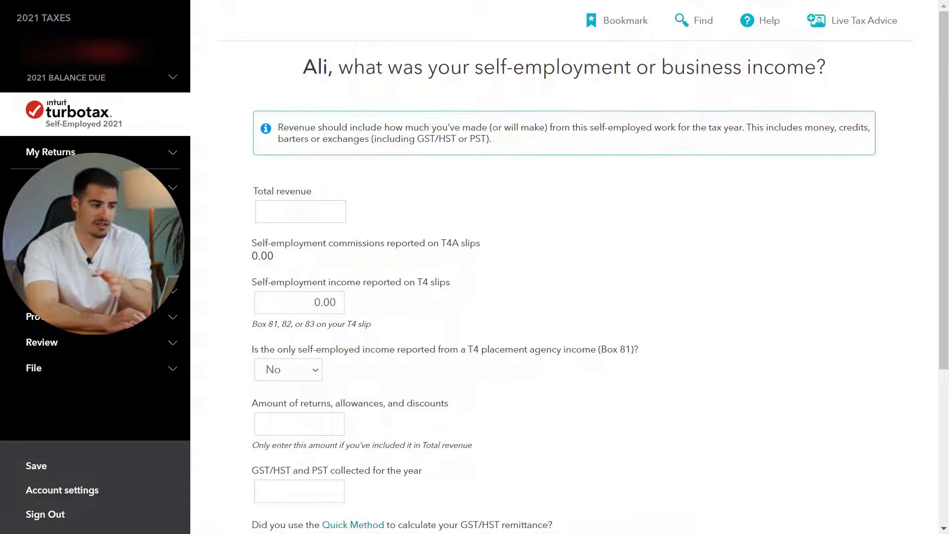
# - Review the self-employment income fields and the CRA NETFILE questions, including the optional access code section
pyautogui.scroll(-5, 564, 296)
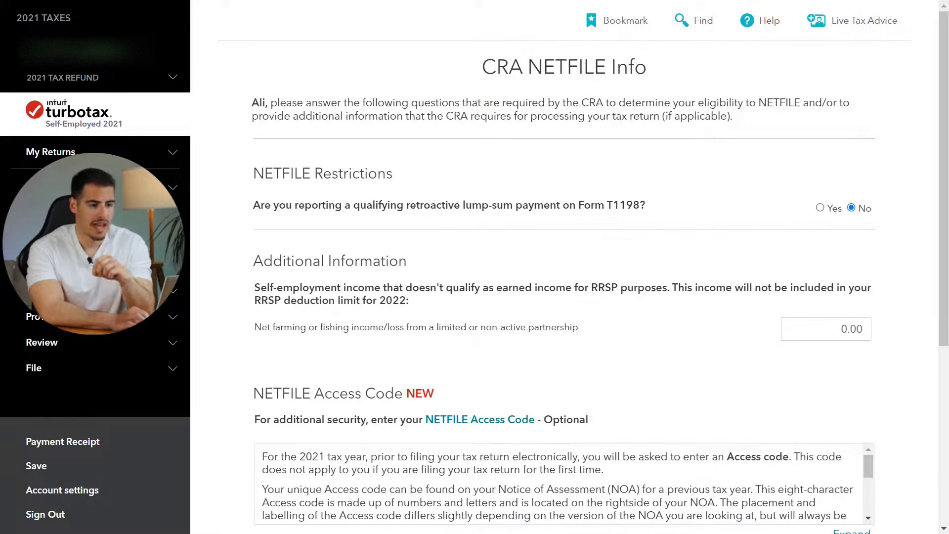
pyautogui.scroll(-5, 564, 296)
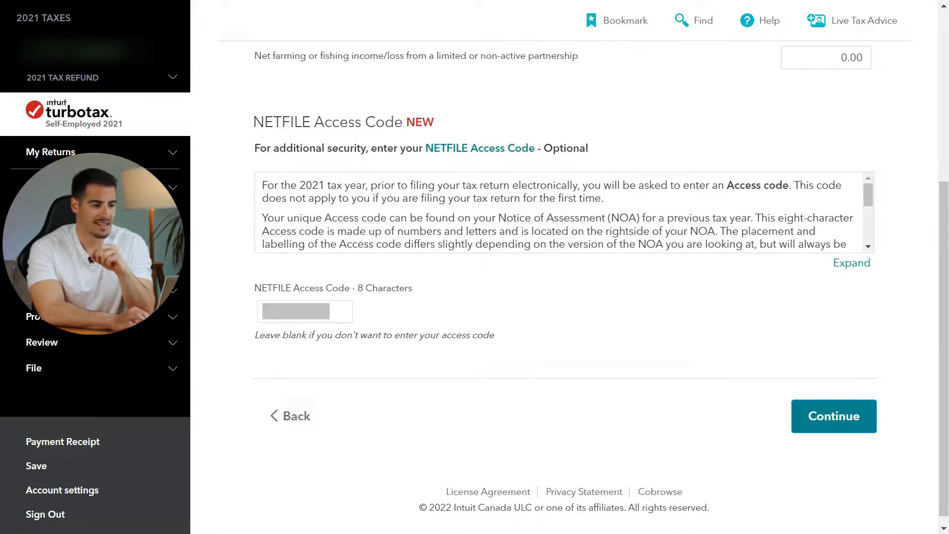